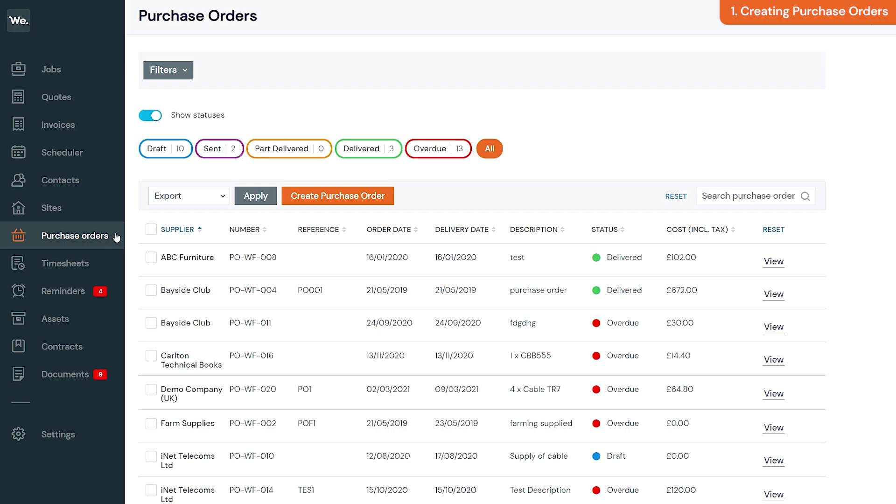
- Start a new purchase order and choose its supplier from the existing contacts
click(338, 196)
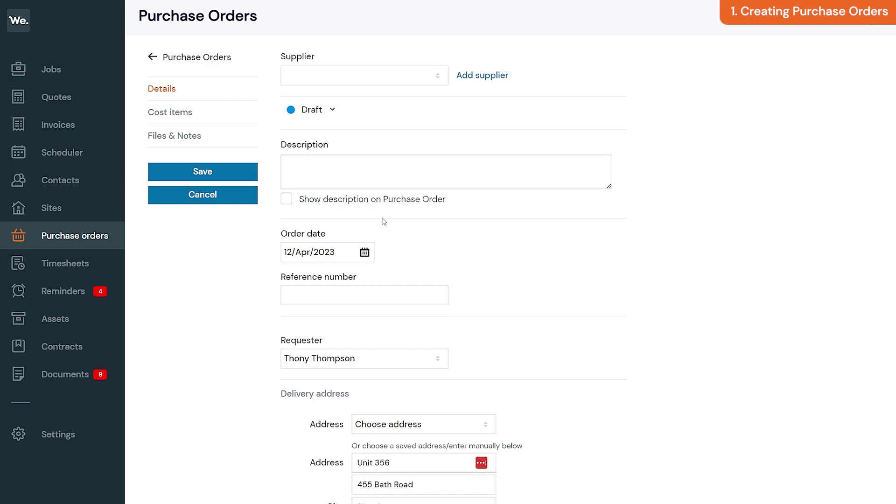
click(439, 76)
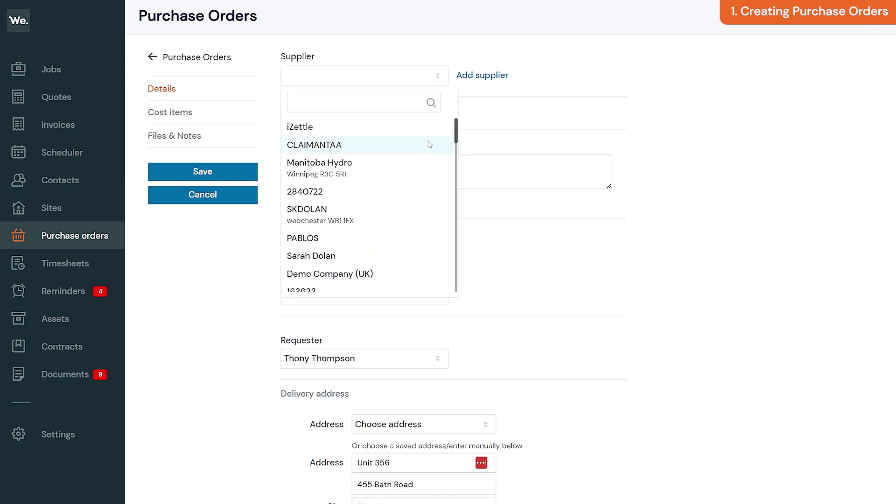
scroll(426, 145, down, 5)
scroll(426, 146, up, 1)
click(346, 192)
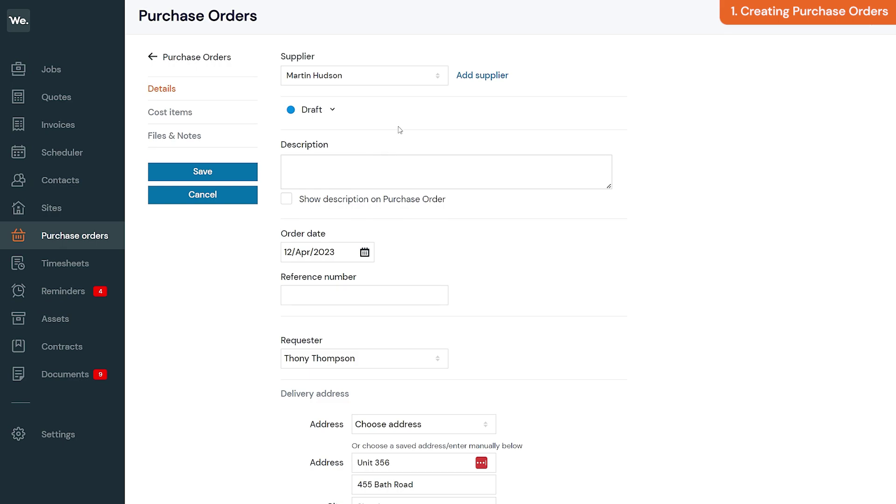
- Enter the description "Ball Bearings for Boiler Wheels." and have it shown on the purchase order
click(469, 79)
click(469, 80)
click(387, 171)
text(Ball Bearings for Boiler Wheels.)
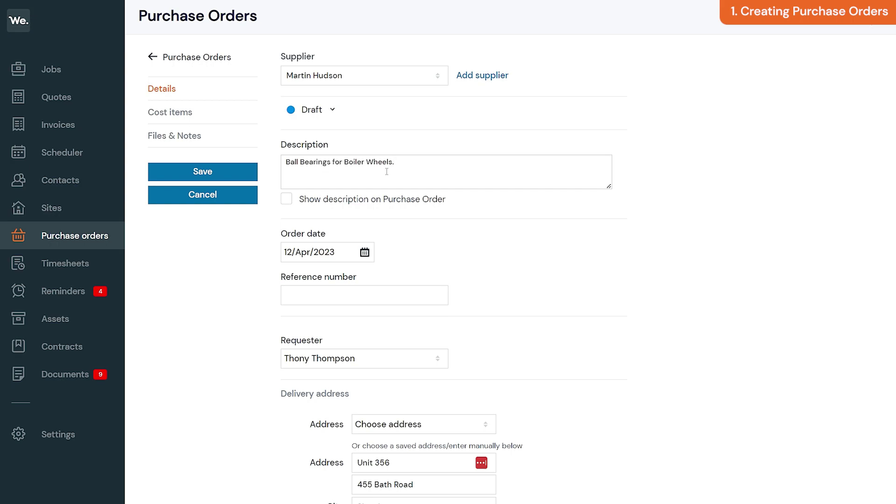
click(287, 199)
- Set the order date to 12/Apr/2023 and the reference number to U3320
click(346, 254)
click(351, 330)
click(351, 296)
text(U3320)
- Choose the staff member requesting the order and fill in the delivery address from the saved address
click(367, 359)
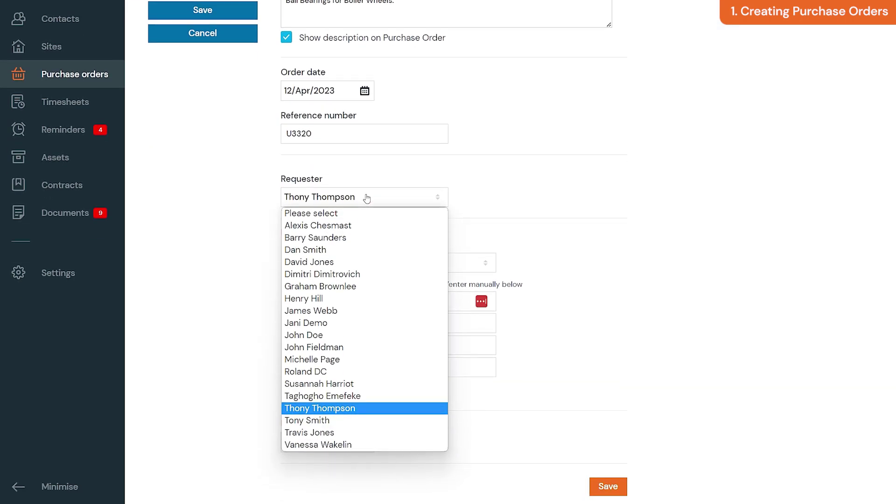
click(329, 238)
click(381, 269)
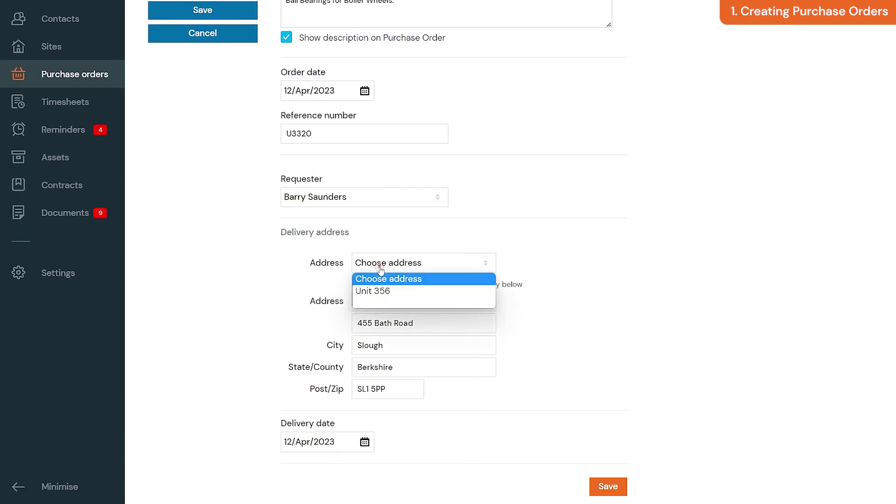
click(398, 290)
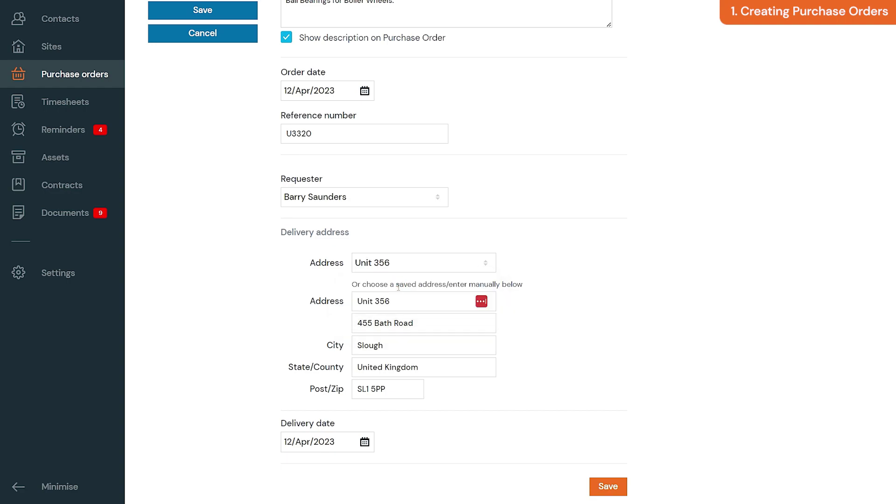
drag(400, 300, 328, 299)
click(301, 321)
- Set the delivery date to 15/Apr/2023 and save the purchase order
click(340, 441)
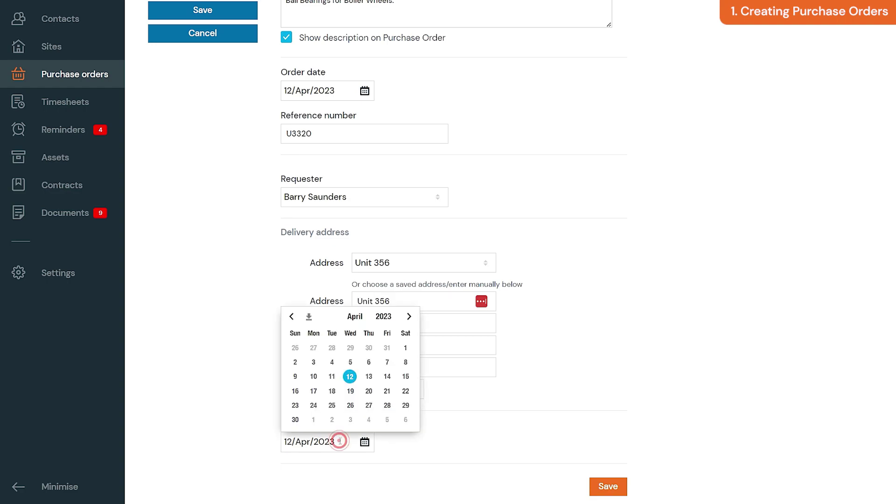
click(405, 376)
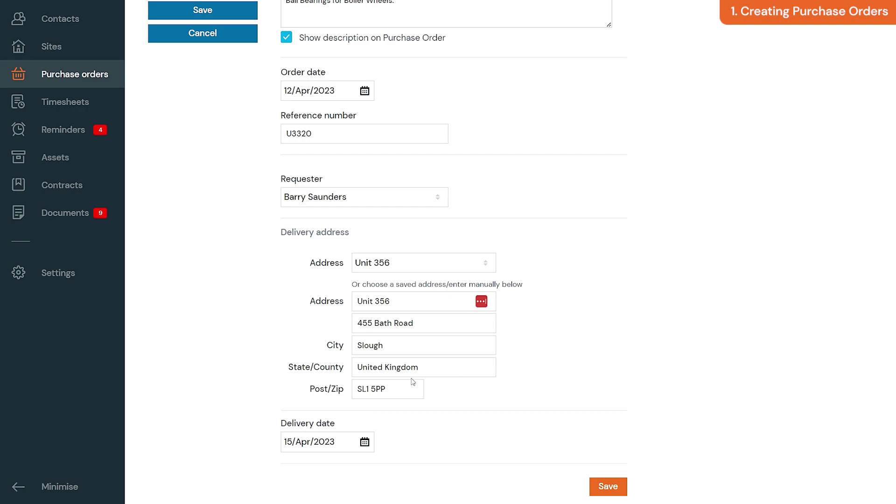
click(606, 486)
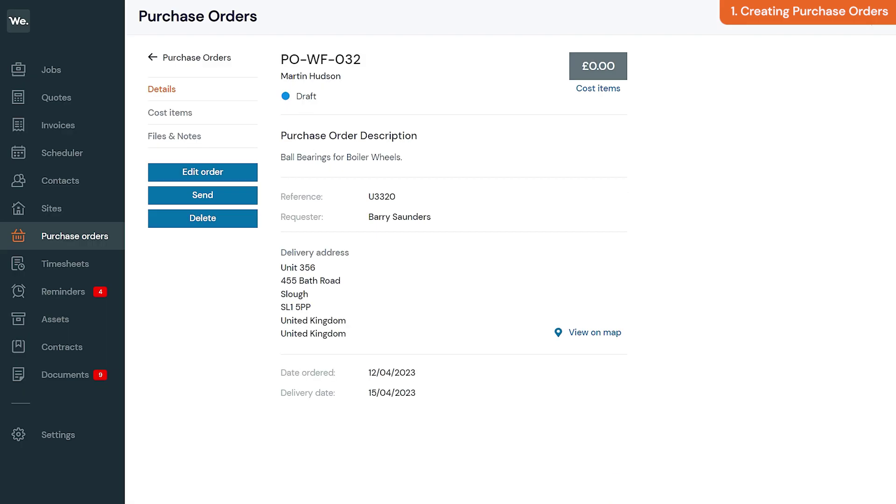
- Add a cost item named "Ball Bearings - Boiler" to the order, with quantity 3, unit price £10.00 and 20% tax
click(208, 112)
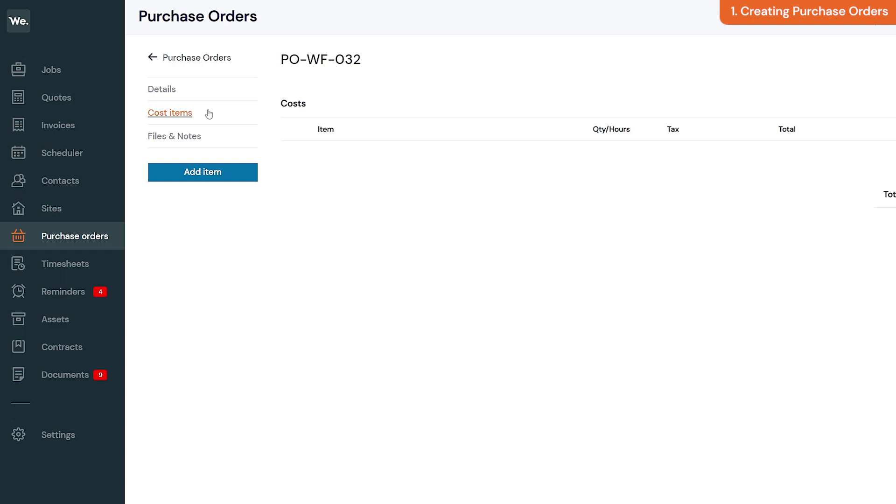
click(231, 173)
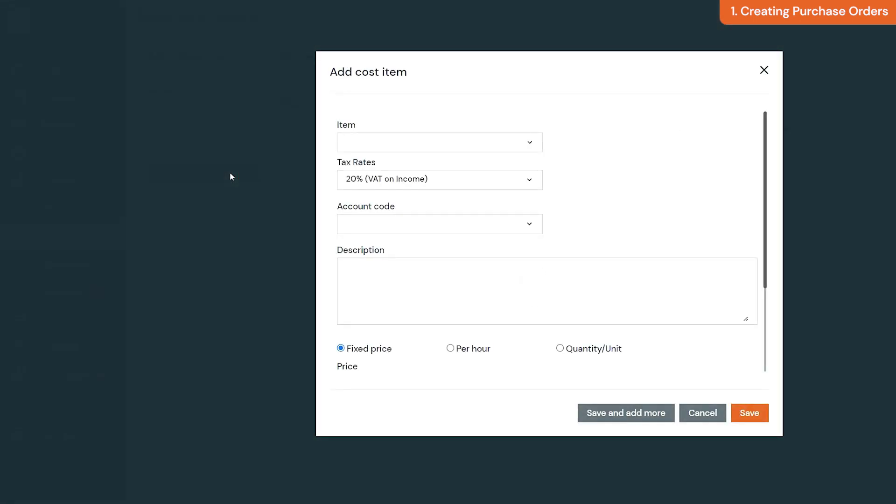
click(508, 148)
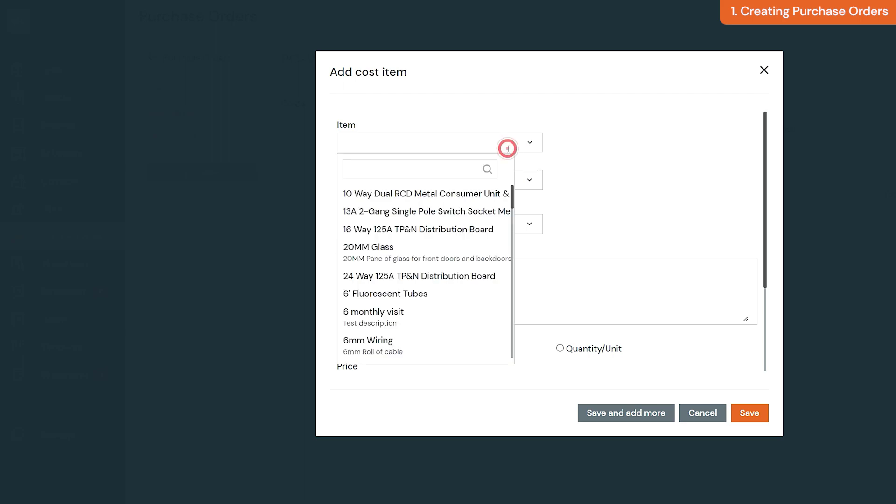
scroll(476, 286, down, 5)
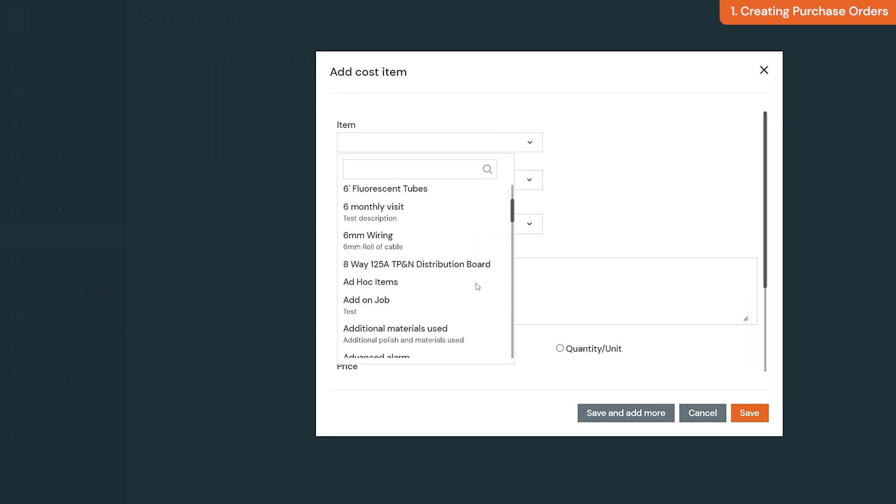
text(Ball Bearings - B)
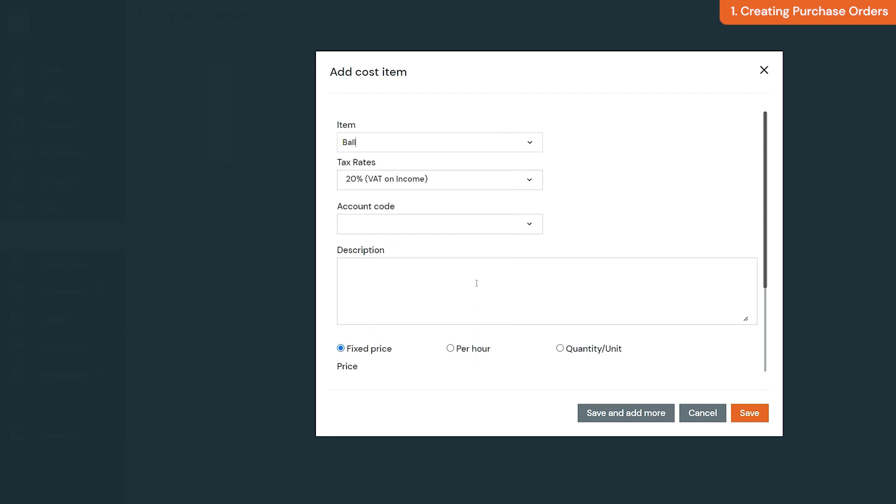
text(oiler)
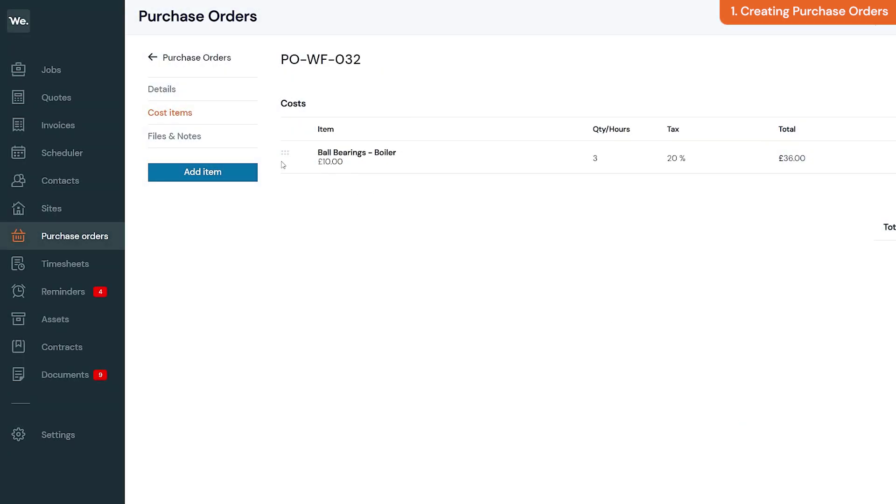
- Attach the self-aligning ball bearings picture to the purchase order's files
click(230, 140)
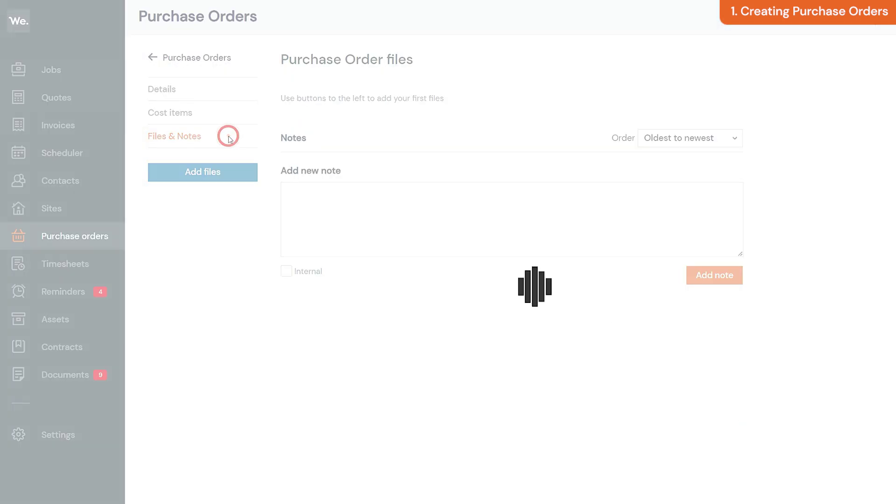
click(241, 172)
click(185, 126)
click(447, 317)
- Add the note "Needed ASAP!" to the purchase order
click(506, 274)
text(Needed ASAP!)
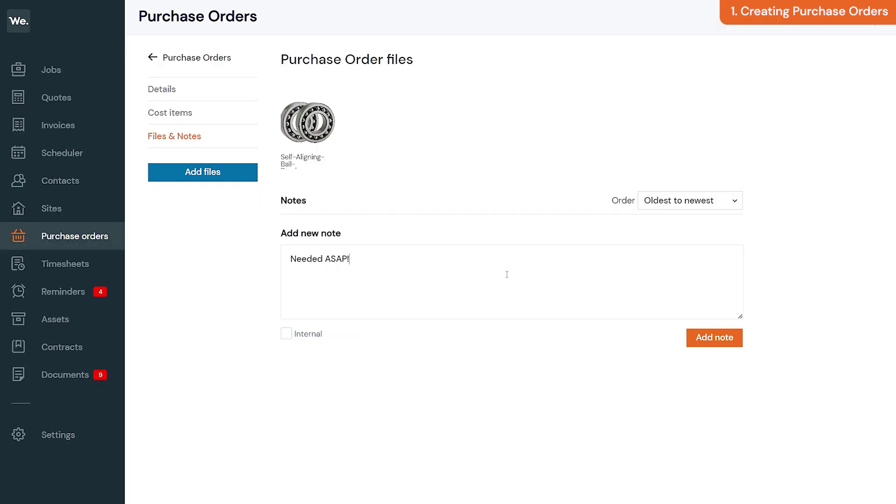
click(710, 347)
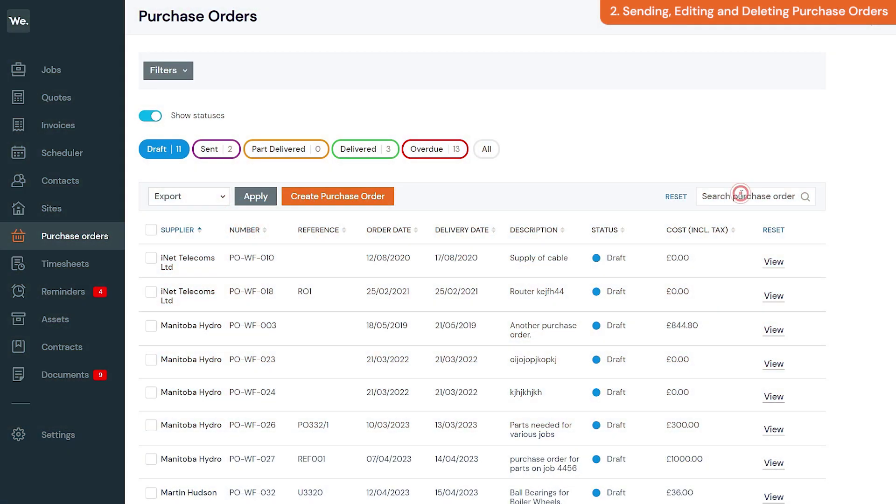
- Search the draft purchase orders for "ball" and open the ball bearings order
click(742, 194)
text(ball)
key(Return)
click(773, 261)
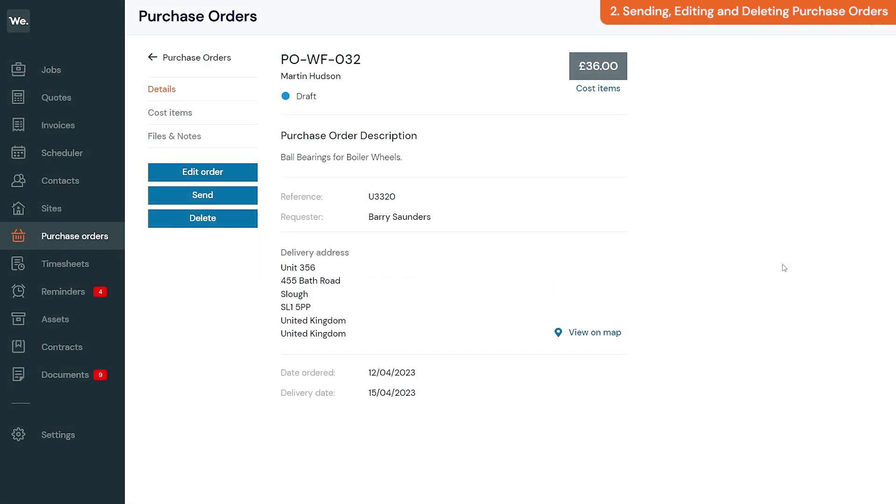
- Start sending the purchase order by e-mail and enter the supplier's e-mail address
click(250, 195)
click(440, 103)
text(supplier@example.com)
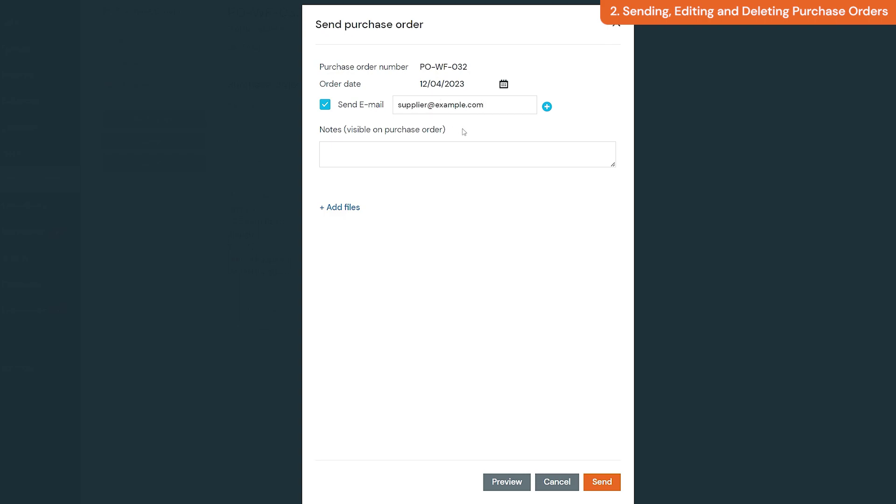
- Attach Self-Aligning-Ball-Bearings.png, add the note "Please ship asap." and send the purchase order
click(342, 207)
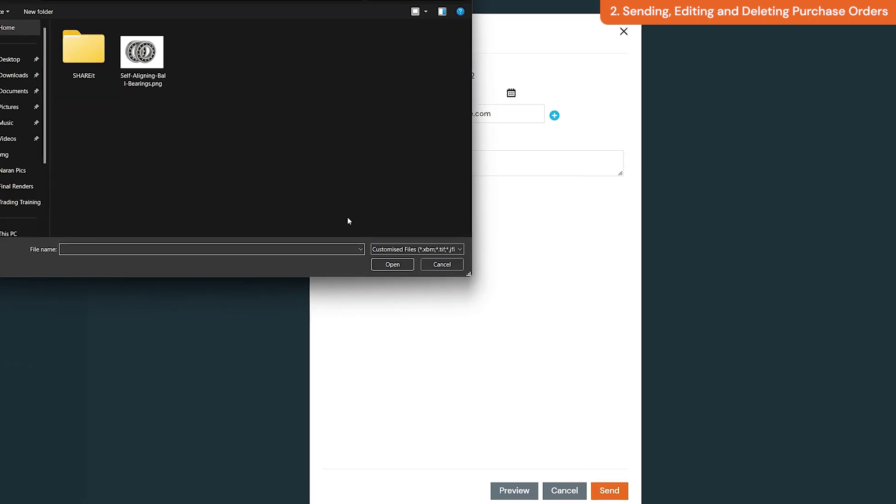
double_click(163, 99)
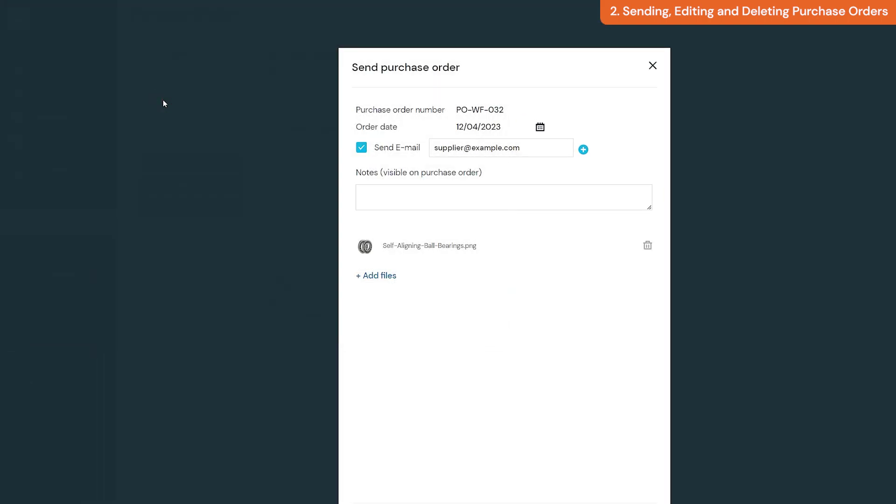
click(401, 193)
text(Please ship asap.)
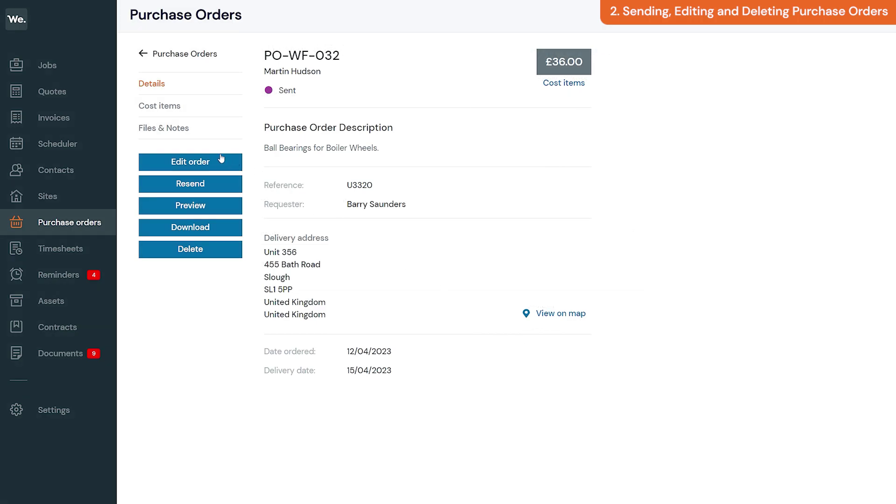
- Edit the sent order and append "Silver." to its description
click(221, 160)
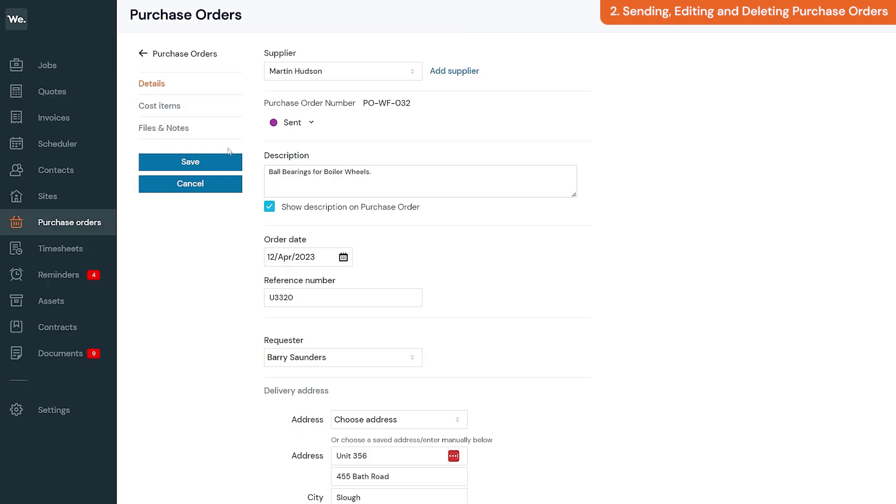
click(415, 188)
text(Silver.)
- Change the purchase order's status to Draft and save the edited order
click(311, 123)
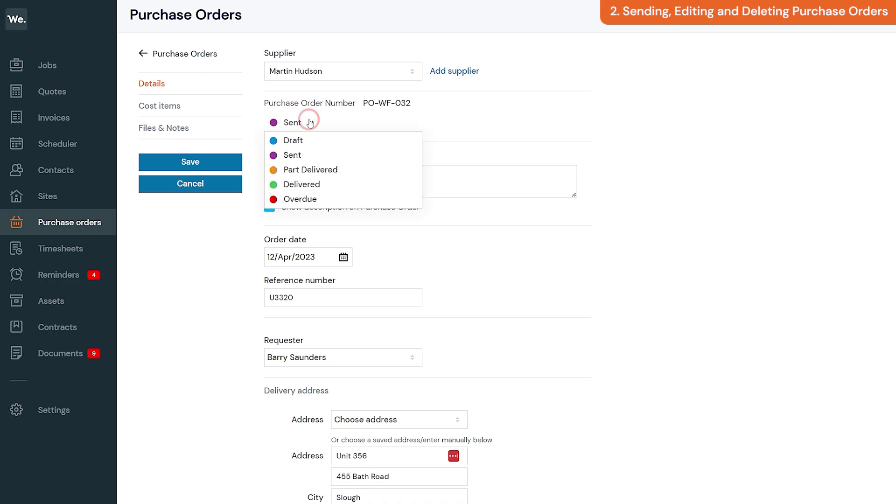
click(320, 143)
scroll(569, 397, down, 6)
click(568, 371)
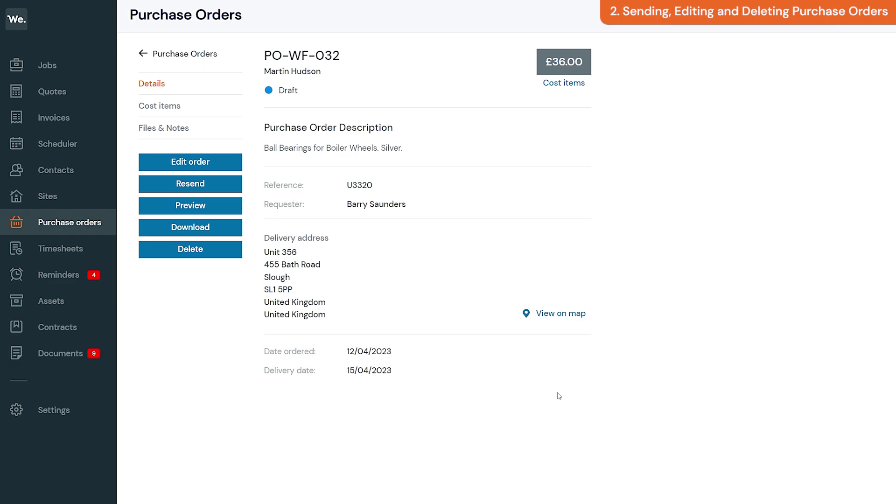
- Try to delete the ball bearings purchase order
click(219, 254)
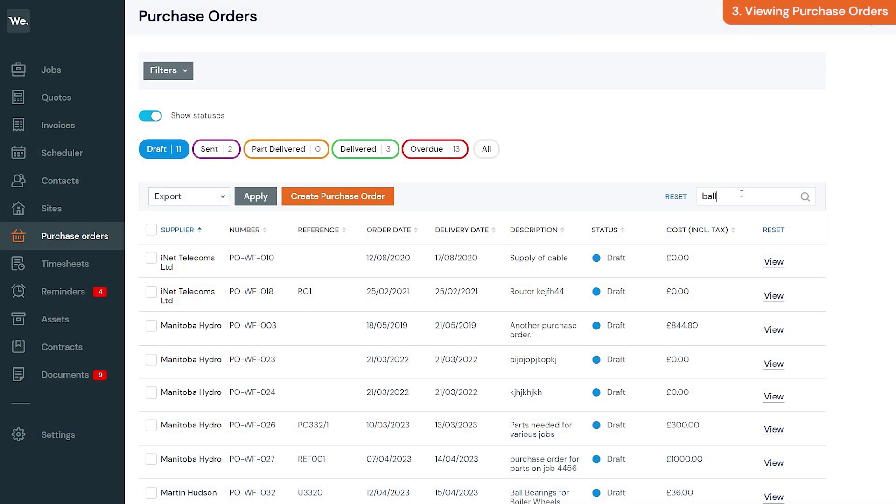
- Find the ball bearings purchase order by searching for "ball" and preview its printable document
key(Return)
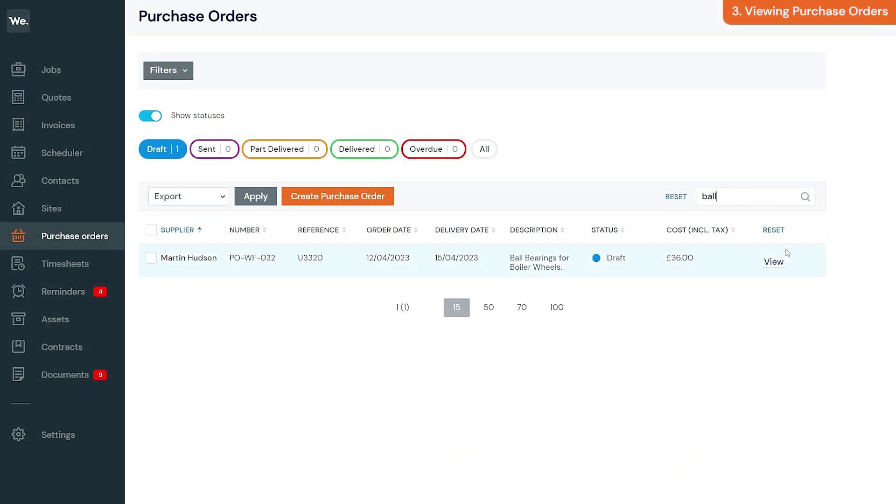
click(778, 263)
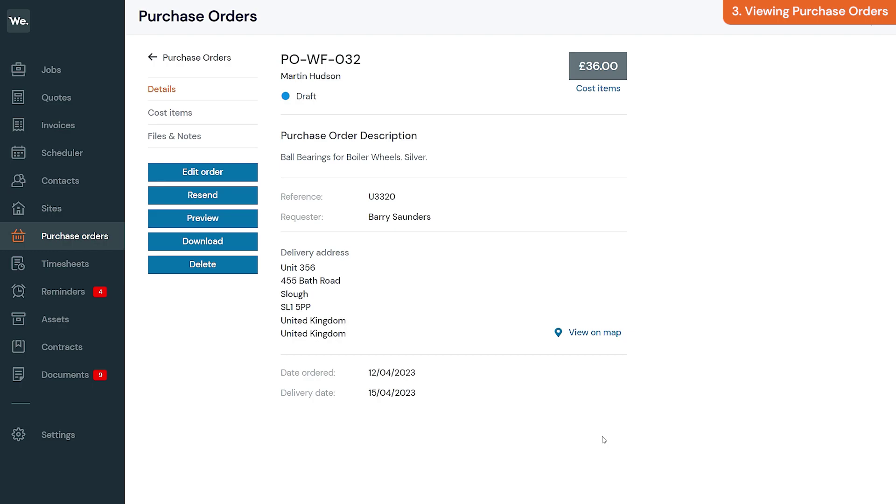
click(241, 218)
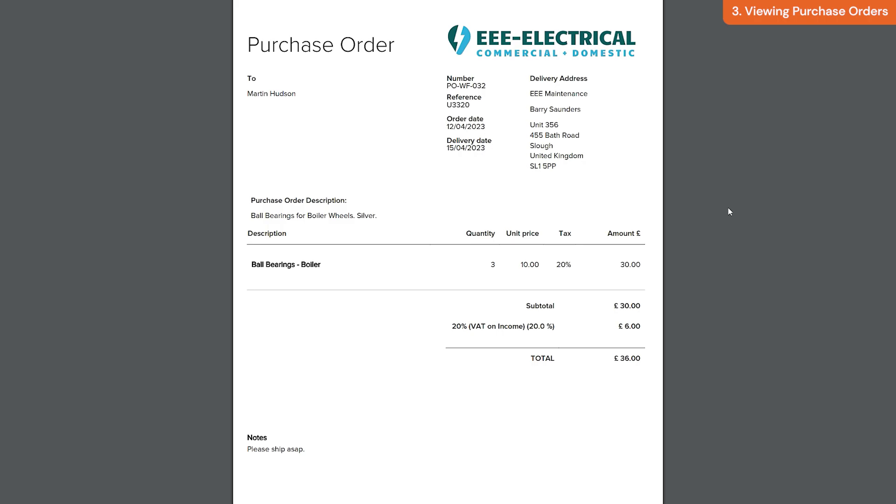
click(729, 210)
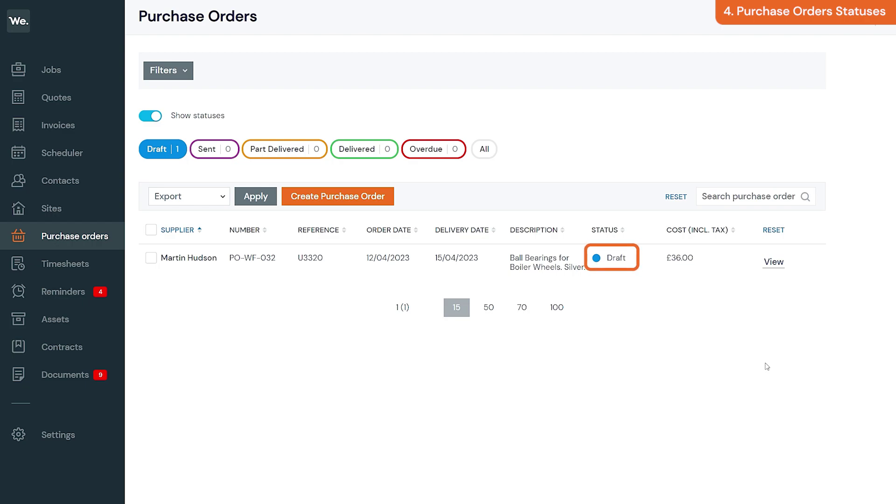
- Open and send the drafted ball bearings purchase order, and set its status to Delivered in the order's edit form
click(774, 261)
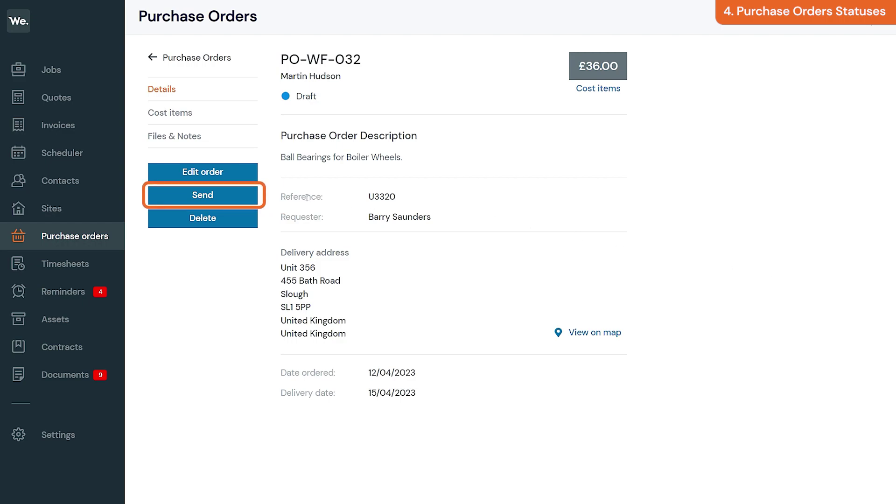
click(251, 198)
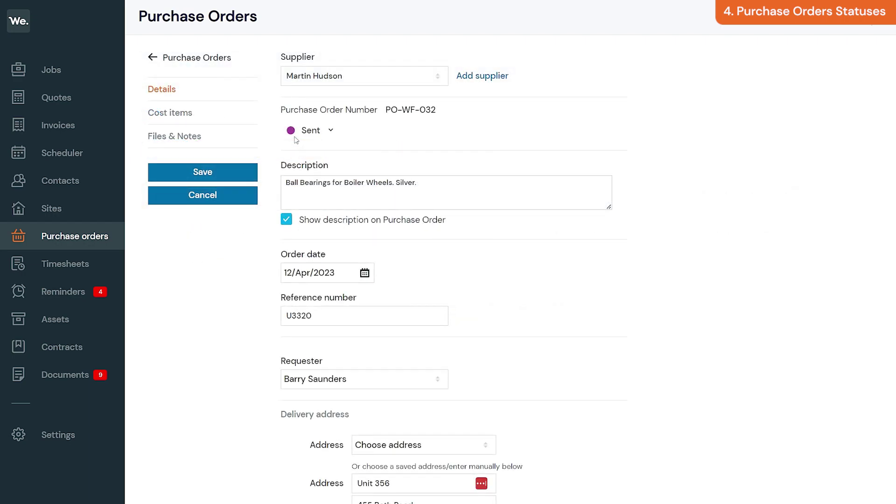
click(315, 132)
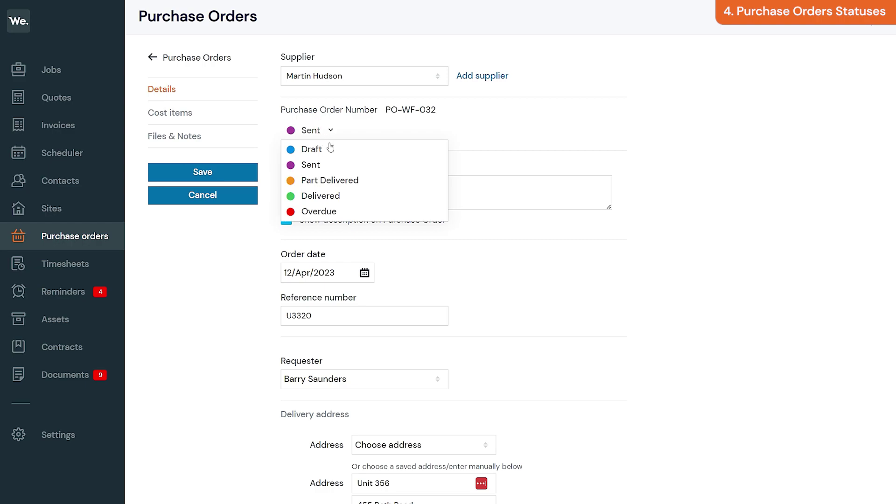
click(353, 195)
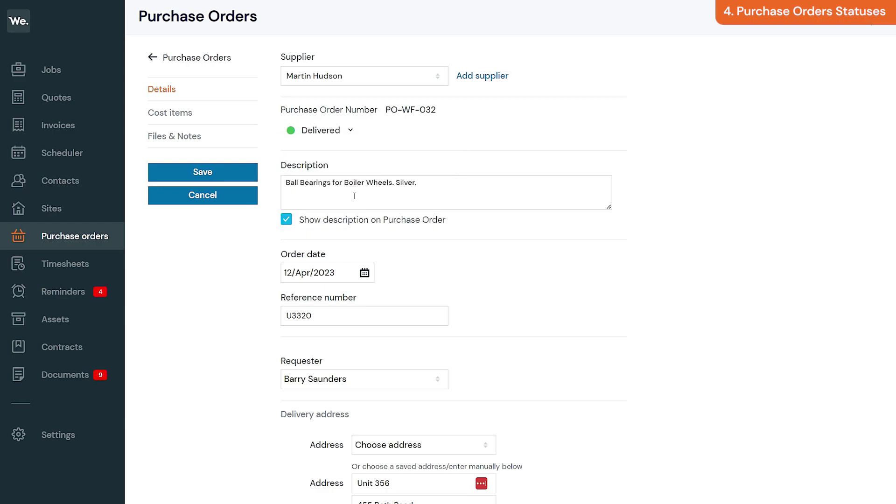
- Change the purchase order's status to Part Delivered and check its delivery date in the calendar
click(336, 132)
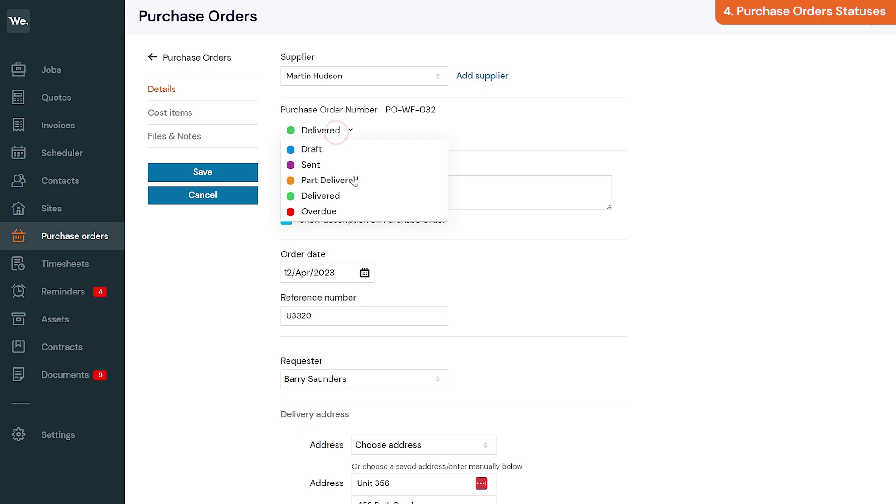
click(371, 181)
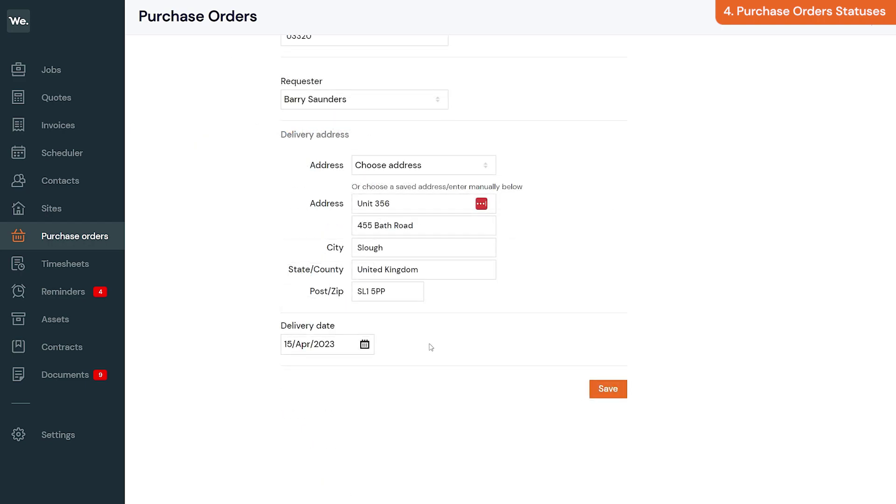
click(330, 344)
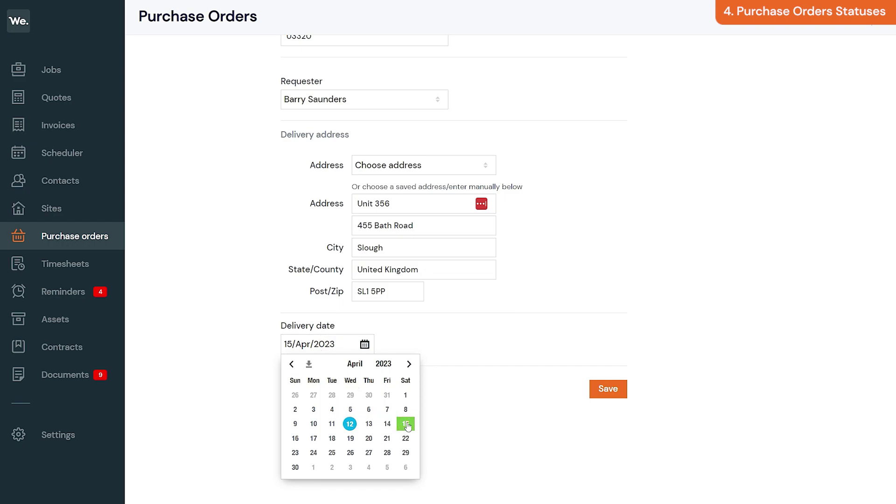
click(483, 404)
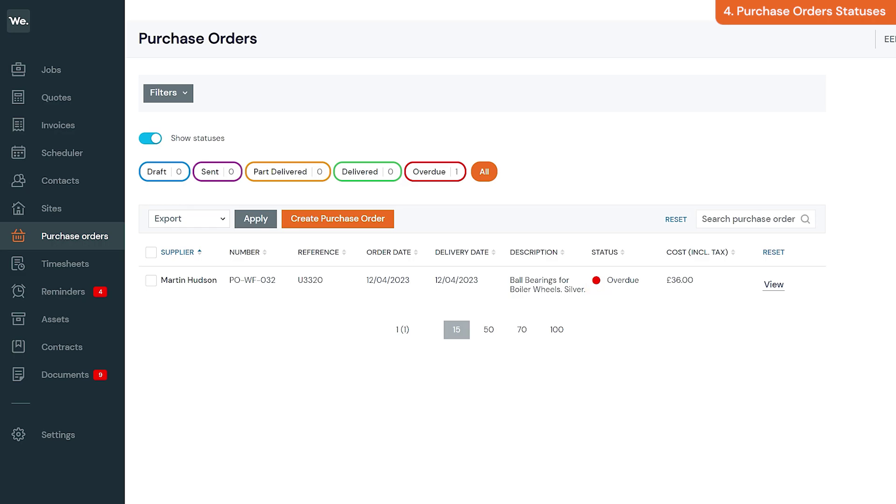
- Switch the purchase order from Delivered to the Part Delivered status
click(336, 131)
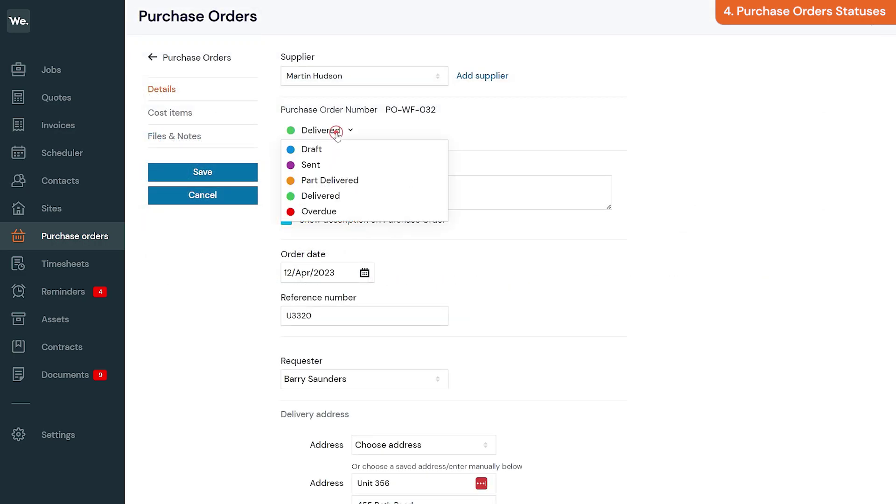
click(372, 181)
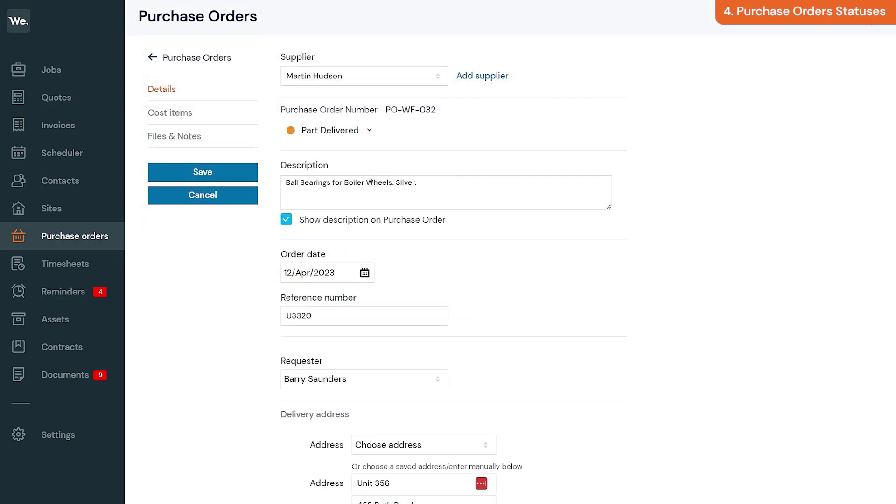